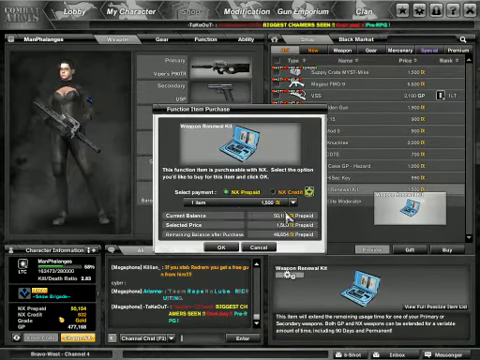
Buy 15 Weapon Renewal Kits from the Black Market, accepting the non-refundable notice
left_click(289, 203)
left_click(260, 233)
left_click(222, 247)
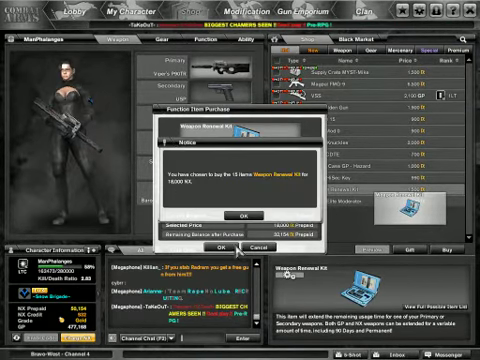
left_click(244, 215)
left_click(227, 217)
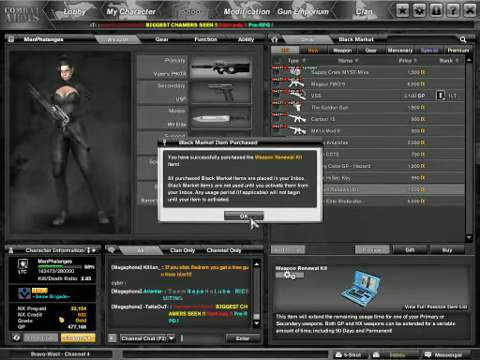
left_click(246, 216)
Apply a Weapon Renewal Kit from the Inbox to Viper's P90TR, extending it to 11 days
left_click(398, 352)
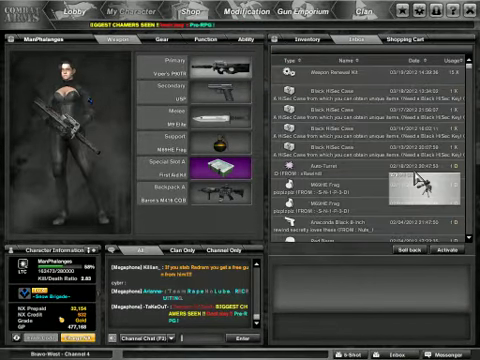
double_click(375, 73)
left_click(222, 228)
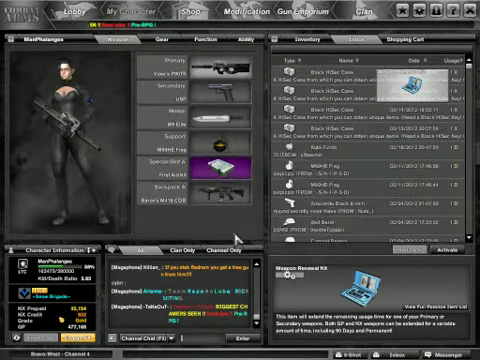
left_click(203, 204)
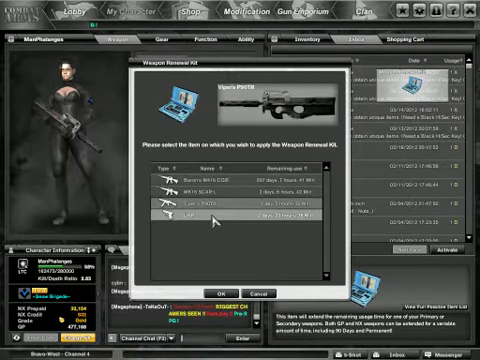
left_click(222, 293)
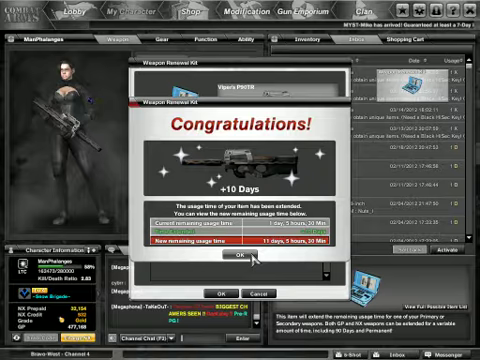
left_click(245, 255)
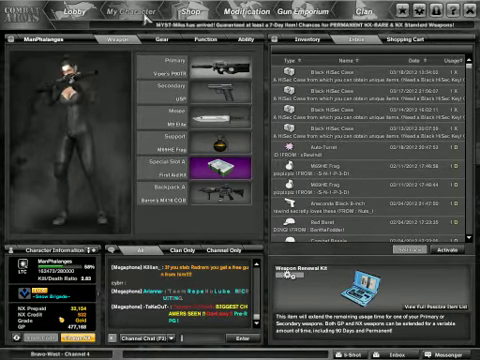
Renew Viper's P90TR from the Weapon inventory with a Weapon Renewal Kit, adding 60 days
left_click(70, 12)
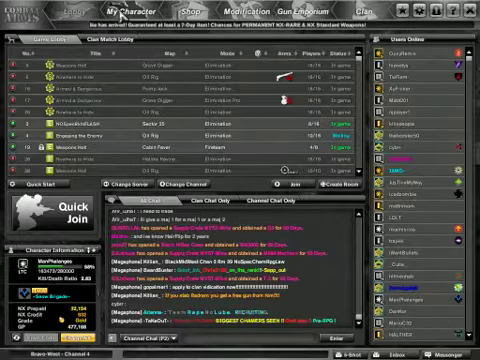
left_click(140, 12)
left_click(293, 49)
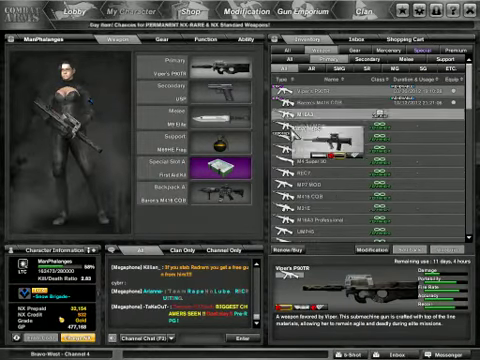
left_click(290, 249)
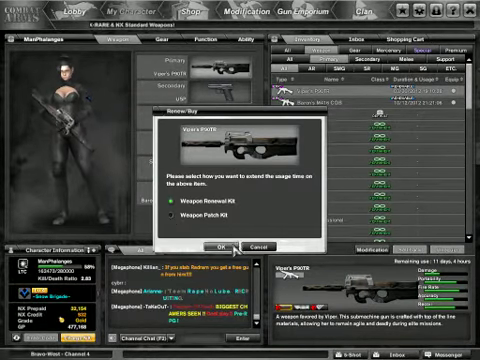
left_click(224, 247)
left_click(226, 293)
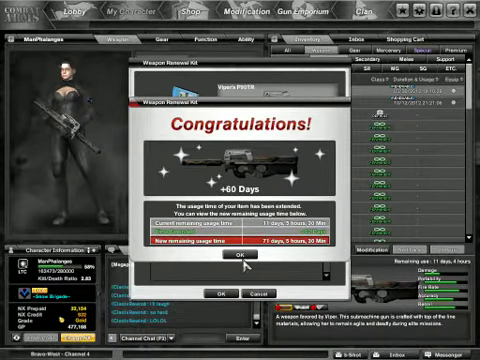
Apply two more Weapon Renewal Kits to Viper's P90TR from the Weapon inventory
left_click(240, 255)
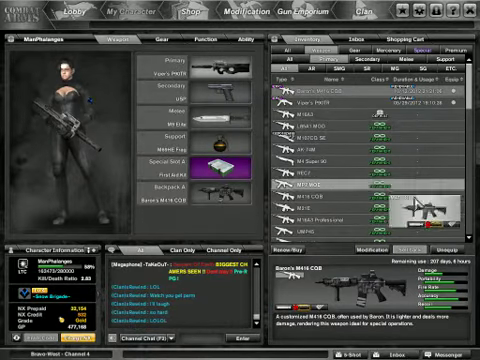
left_click(300, 102)
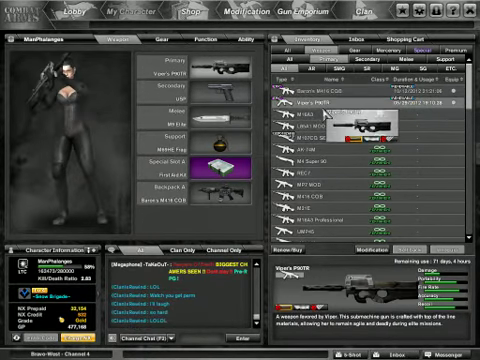
left_click(289, 248)
left_click(226, 247)
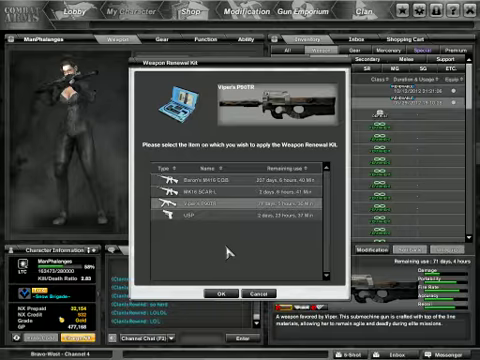
left_click(222, 294)
left_click(240, 255)
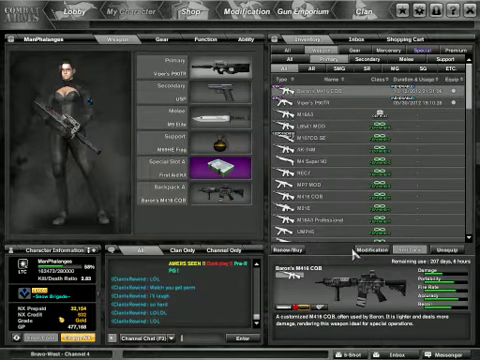
left_click(300, 102)
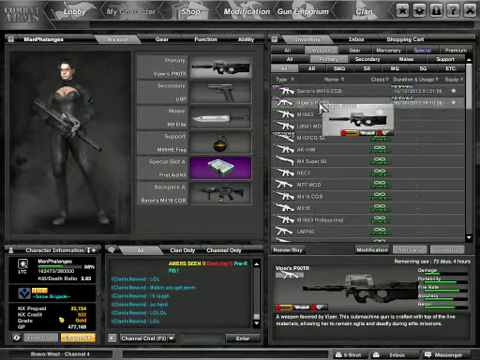
left_click(289, 248)
left_click(222, 248)
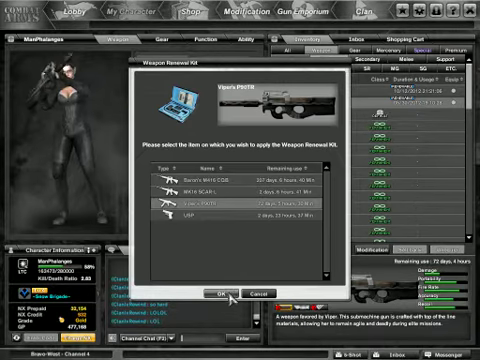
left_click(222, 294)
left_click(240, 255)
Renew Viper's P90TR with two further Weapon Renewal Kits
left_click(305, 103)
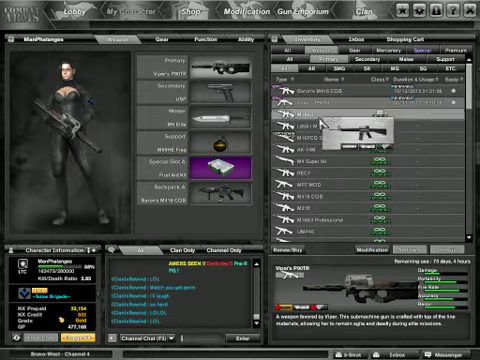
left_click(283, 249)
left_click(224, 248)
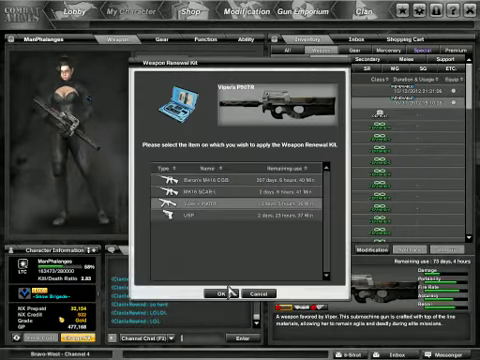
left_click(226, 294)
left_click(240, 255)
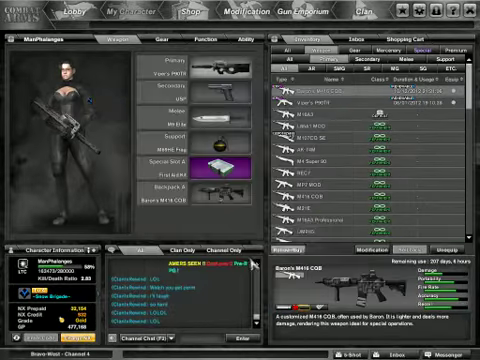
left_click(305, 103)
left_click(284, 249)
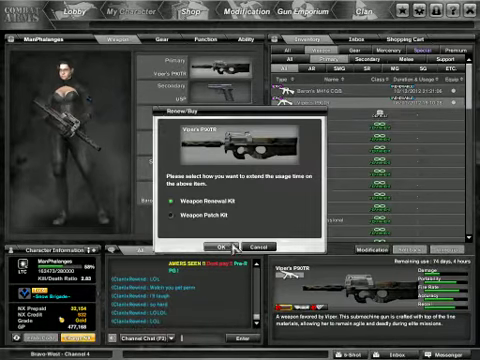
left_click(224, 248)
left_click(228, 295)
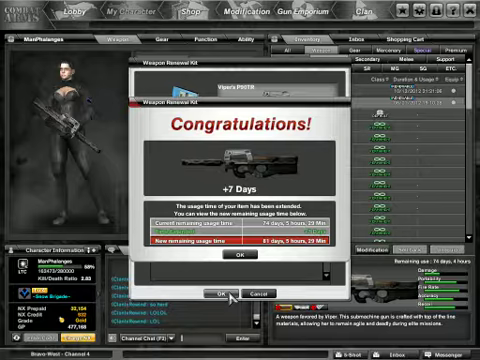
left_click(248, 258)
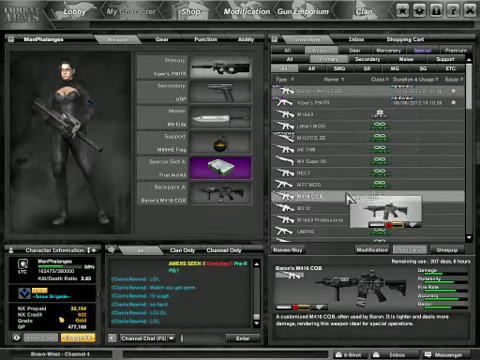
Apply one more kit to bring the P90TR to about 84 days, then close the kit window
left_click(321, 103)
left_click(298, 250)
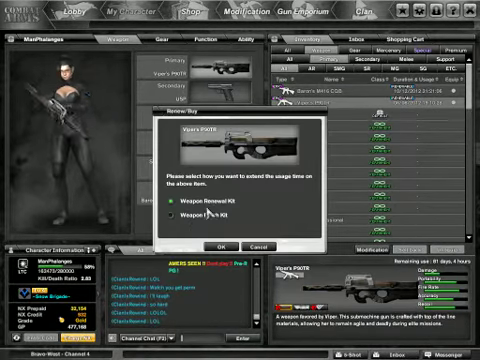
left_click(222, 246)
left_click(224, 293)
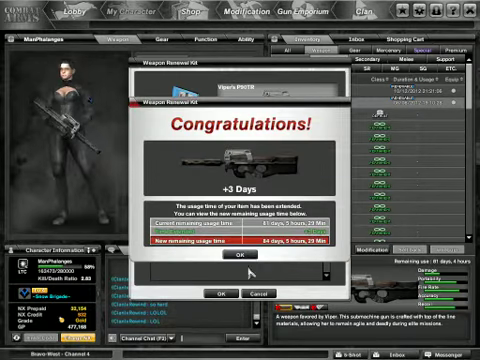
left_click(240, 256)
left_click(287, 90)
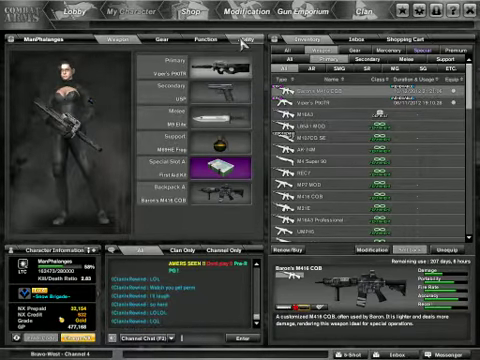
Check the Weapon Renewal Kit stock in the Function items list
left_click(208, 40)
scroll(252, 185, "down", 3)
scroll(250, 180, "down", 2)
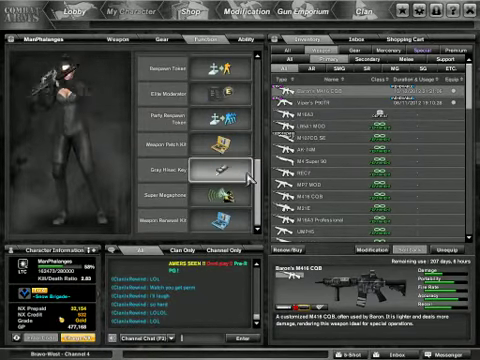
left_click(245, 228)
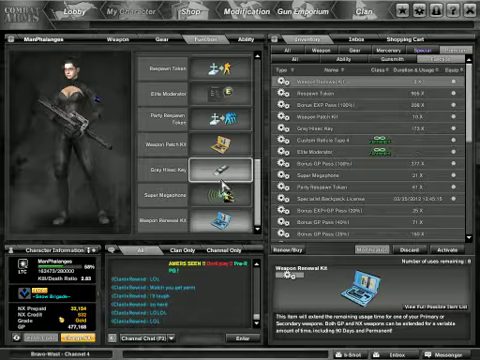
left_click(120, 41)
Renew Viper's P90TR with another kit, raising it to about 87 days
left_click(288, 249)
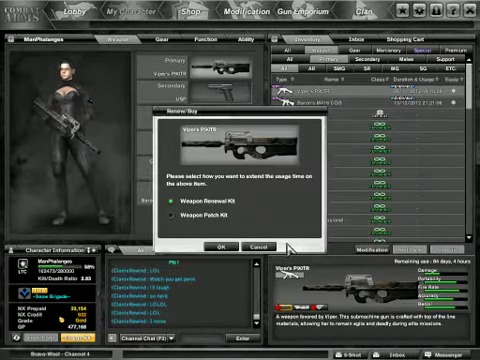
left_click(216, 246)
left_click(221, 294)
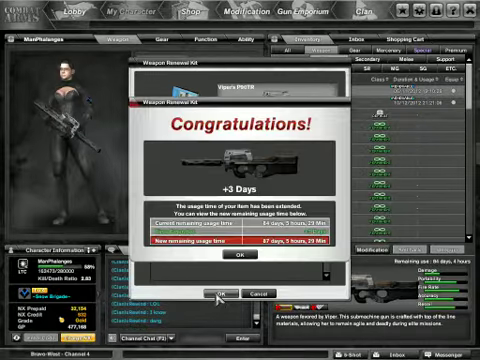
left_click(240, 254)
mouse_move(285, 102)
left_mouse_down()
mouse_move(321, 118)
mouse_move(362, 250)
left_mouse_up()
Apply a Weapon Renewal Kit to Viper's P90TR, adding 90 days for about 177 remaining
left_click(282, 250)
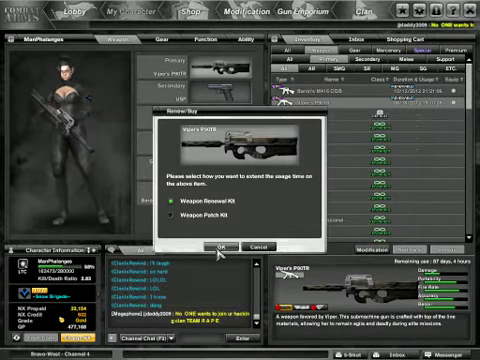
left_click(219, 248)
left_click(222, 292)
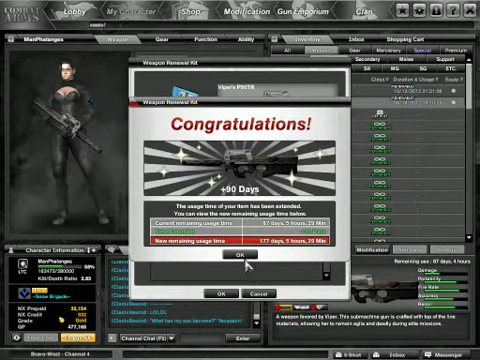
left_click(245, 255)
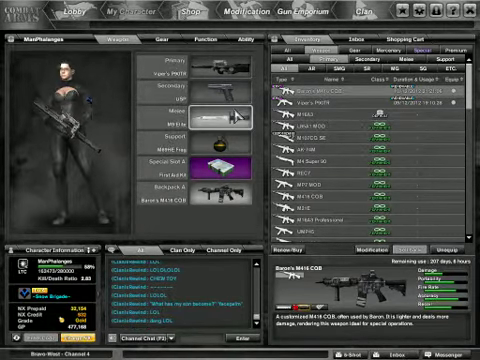
Renew Viper's P90TR to about 178 days, then confirm six Weapon Renewal Kits remain
left_click(215, 65)
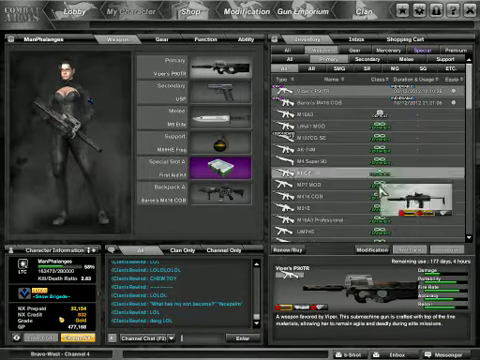
left_click(289, 249)
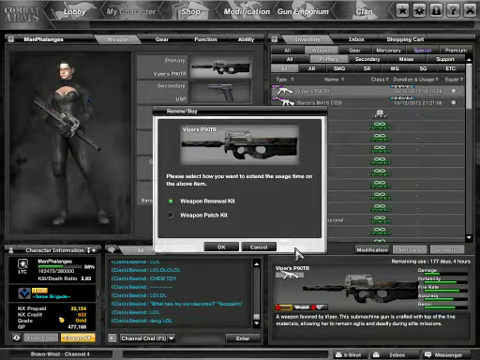
left_click(231, 247)
left_click(229, 295)
left_click(240, 258)
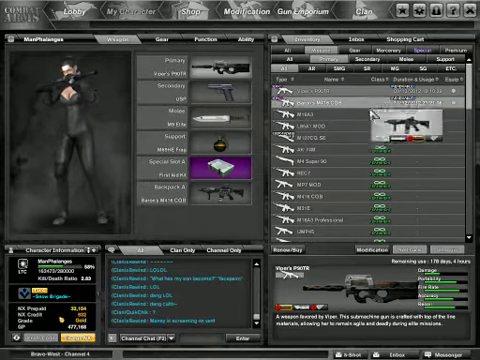
left_click(205, 40)
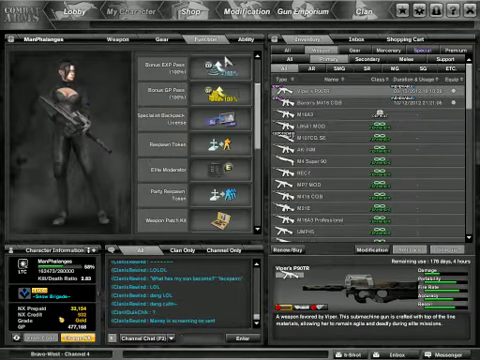
scroll(236, 200, "down", 3)
left_click(236, 224)
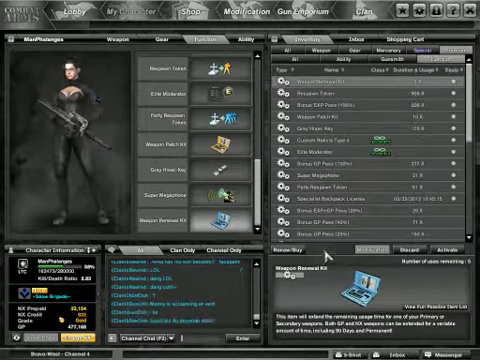